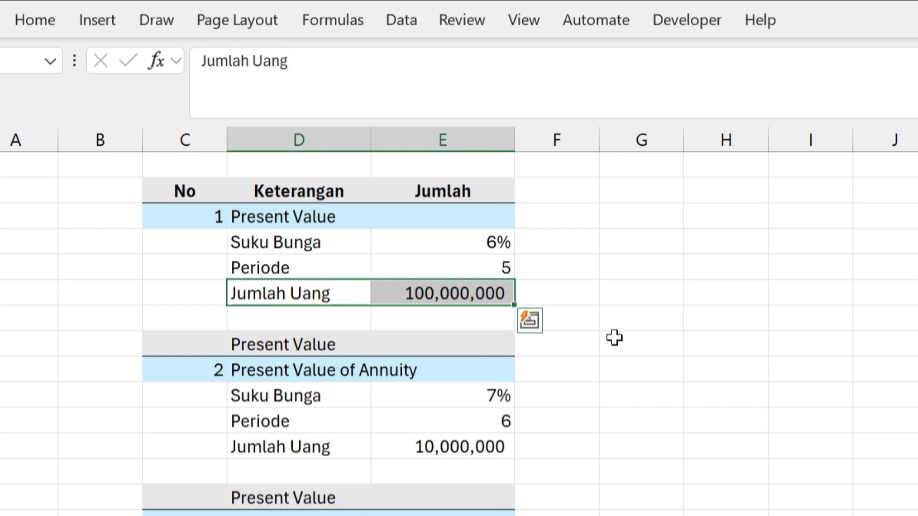
drag(344, 244, 437, 242)
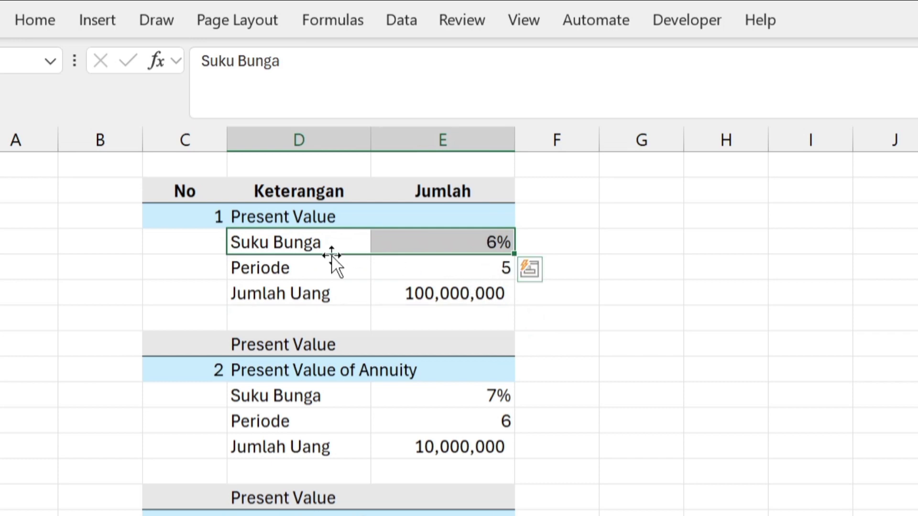
drag(267, 262, 445, 265)
drag(331, 245, 493, 244)
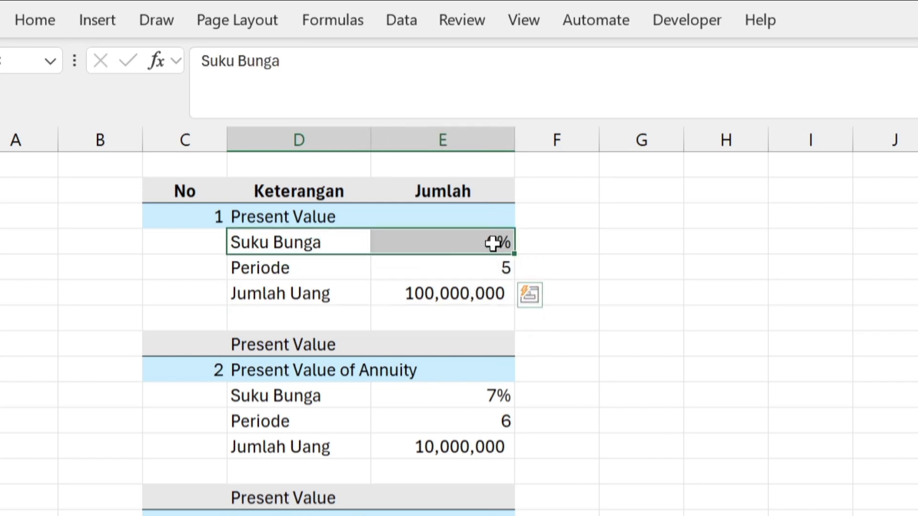
- Start a PV function in the Present Value cell E8 of section 1 and open its function arguments
click(496, 342)
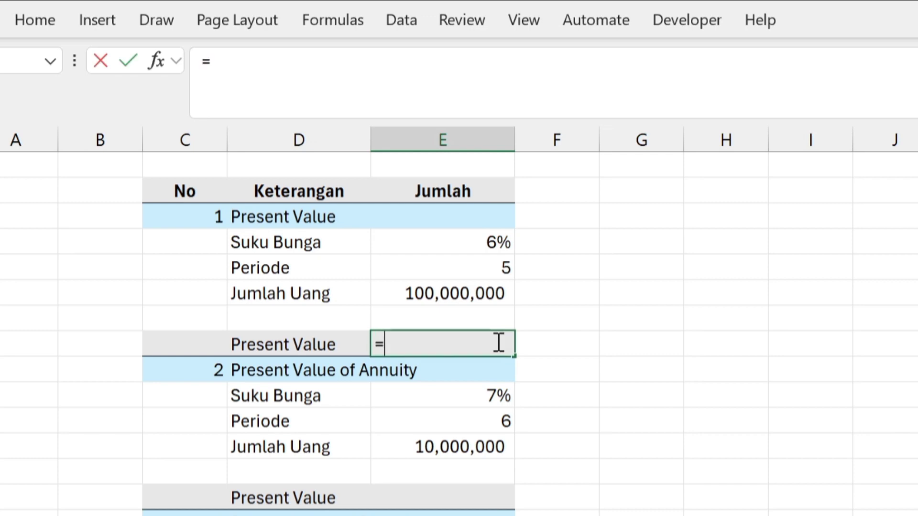
text(=PV)
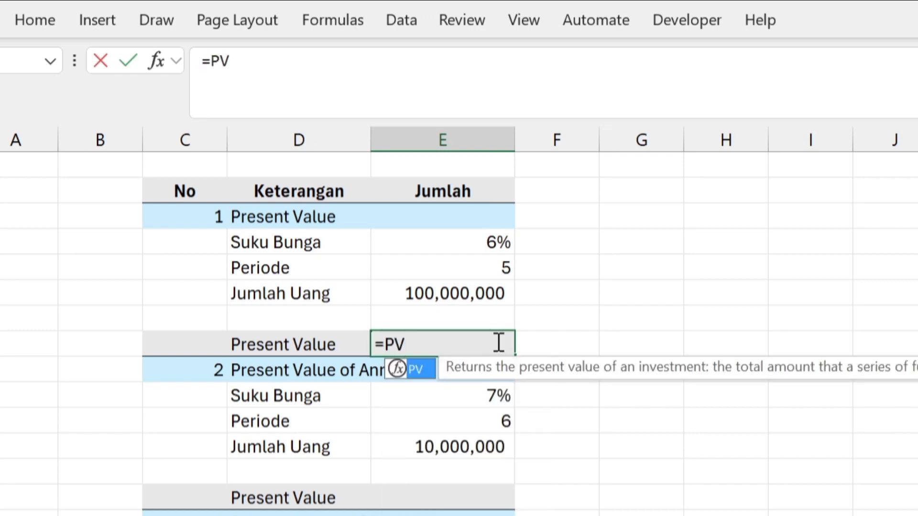
text(()
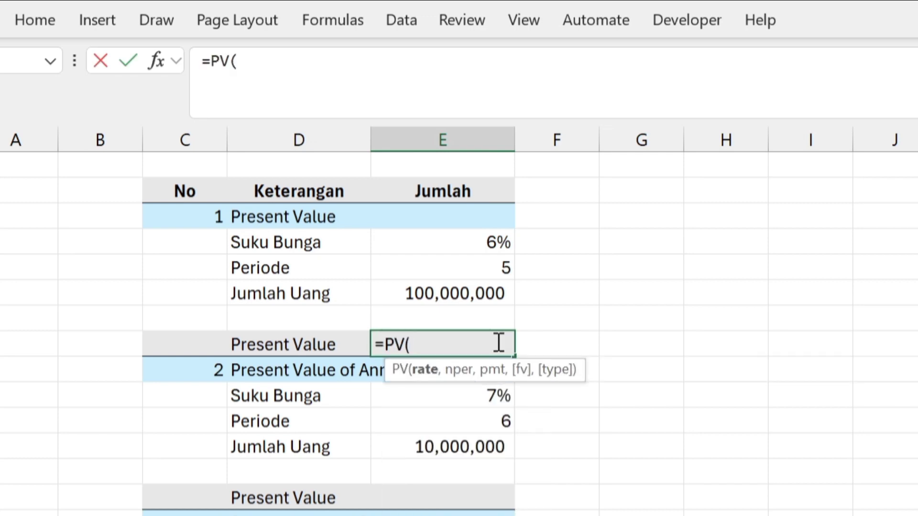
click(163, 55)
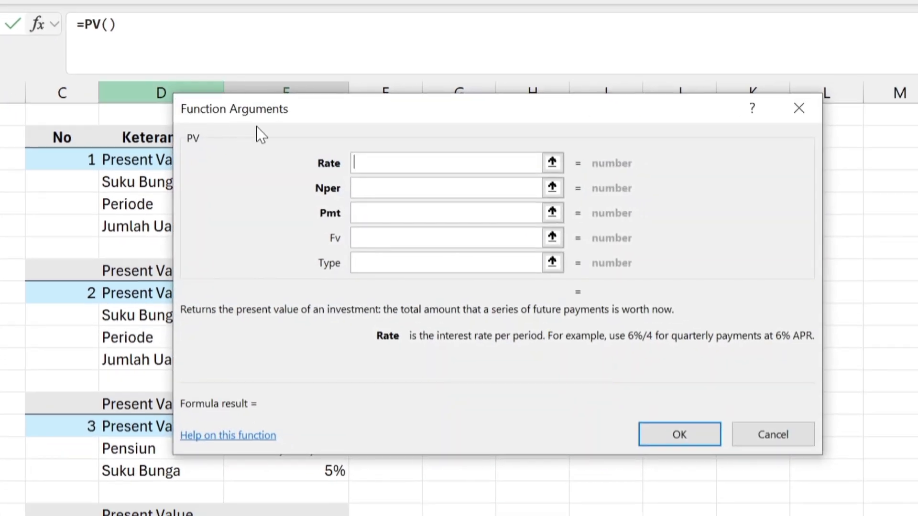
- Set the PV function's Rate to the interest rate in E4 and Nper to the period in E5
click(552, 163)
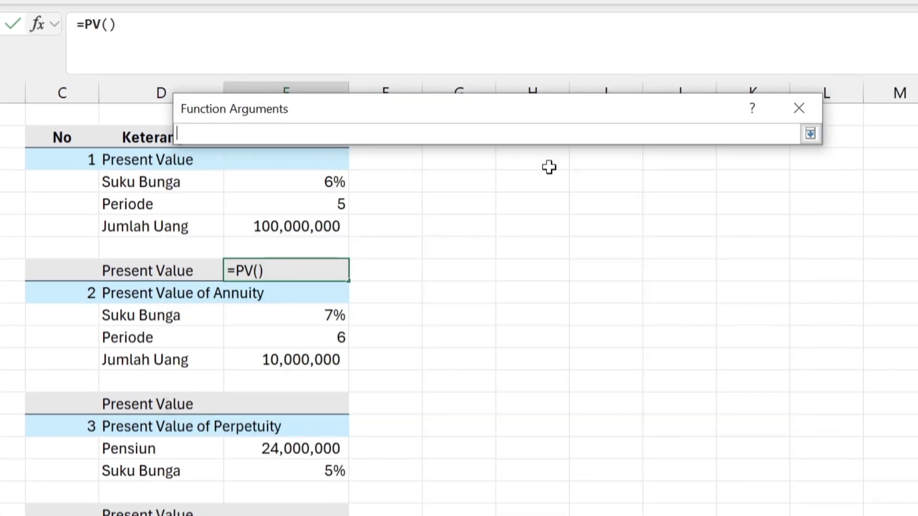
click(332, 180)
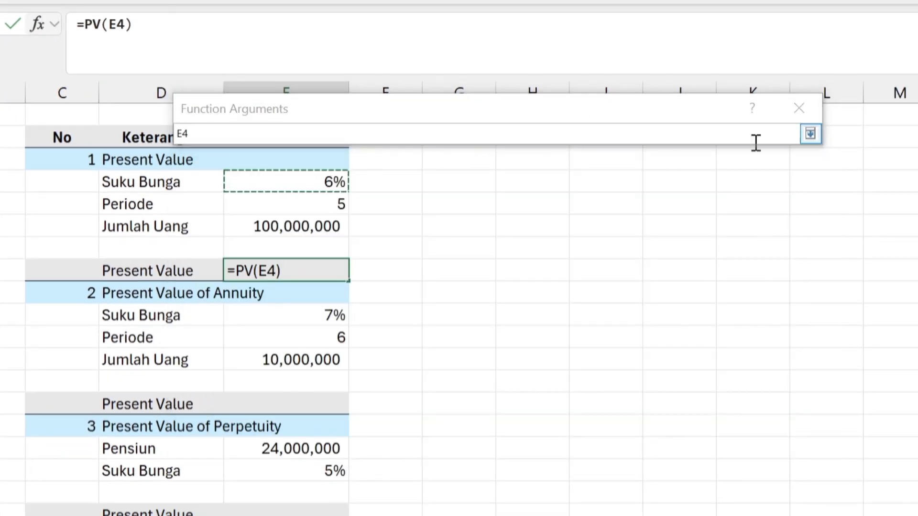
click(811, 134)
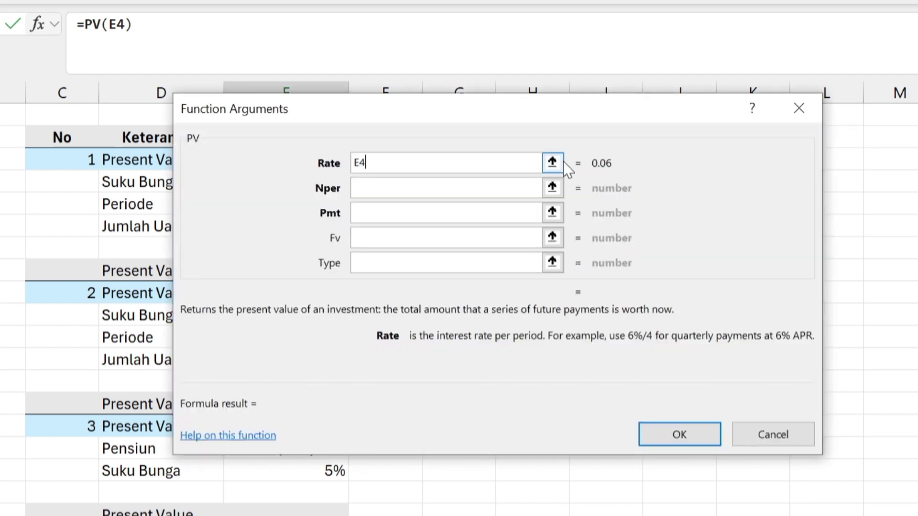
click(553, 188)
click(319, 200)
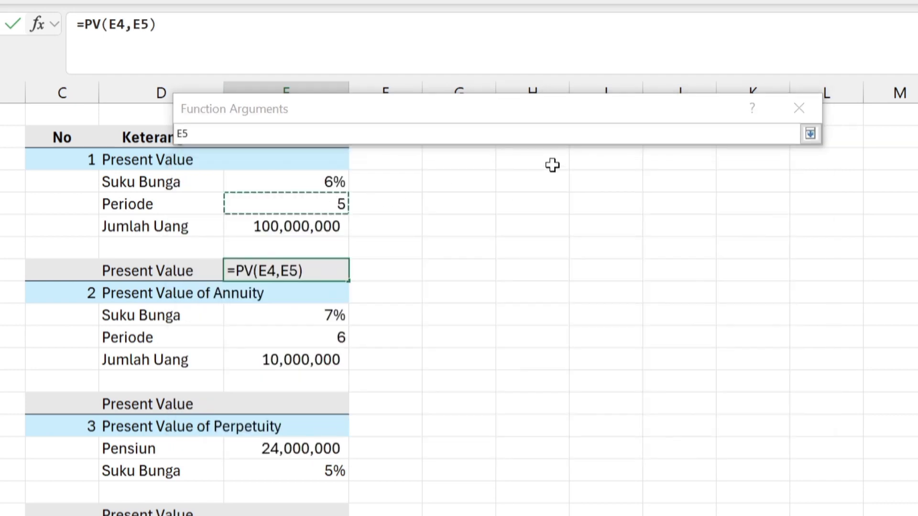
click(810, 133)
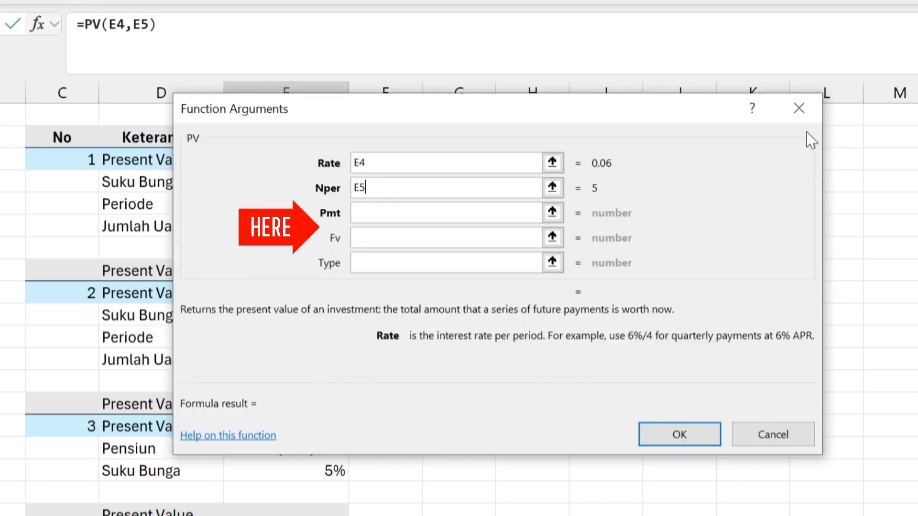
- Leave Pmt empty, set Fv to the money amount in E6, and complete the PV formula in E8
click(479, 213)
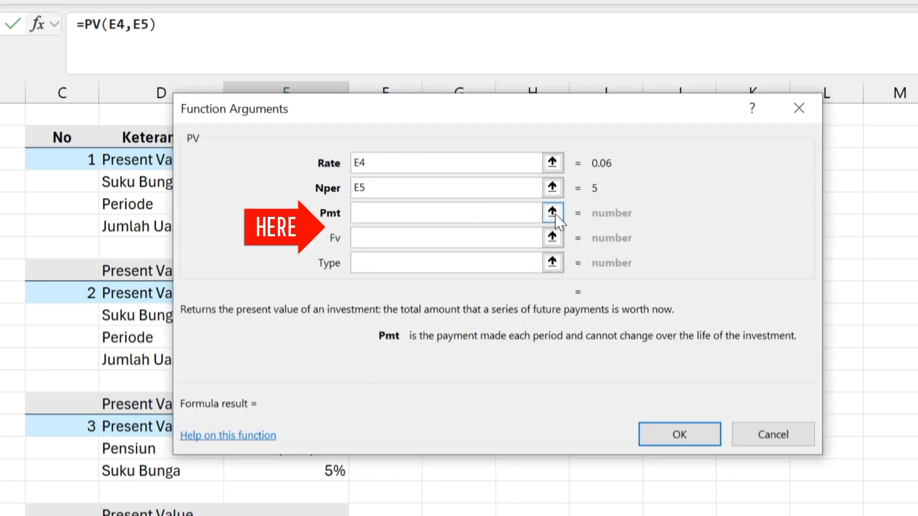
click(377, 235)
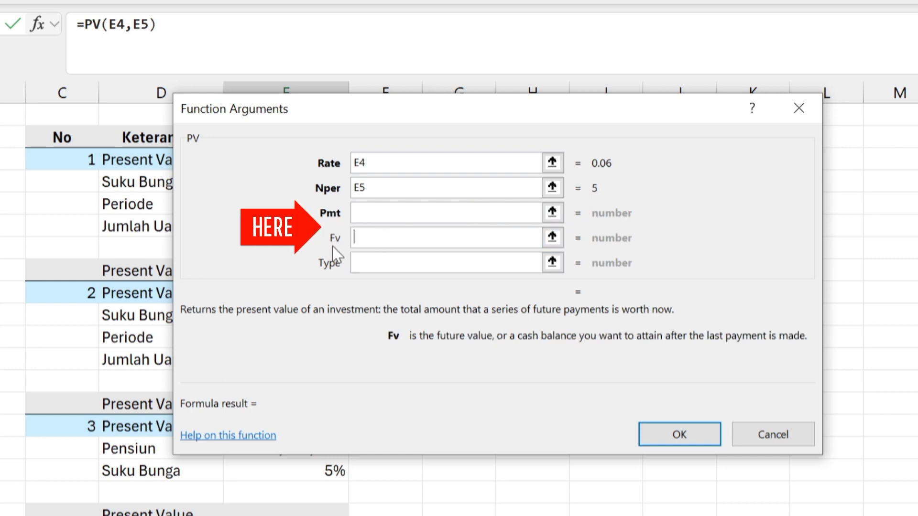
click(553, 237)
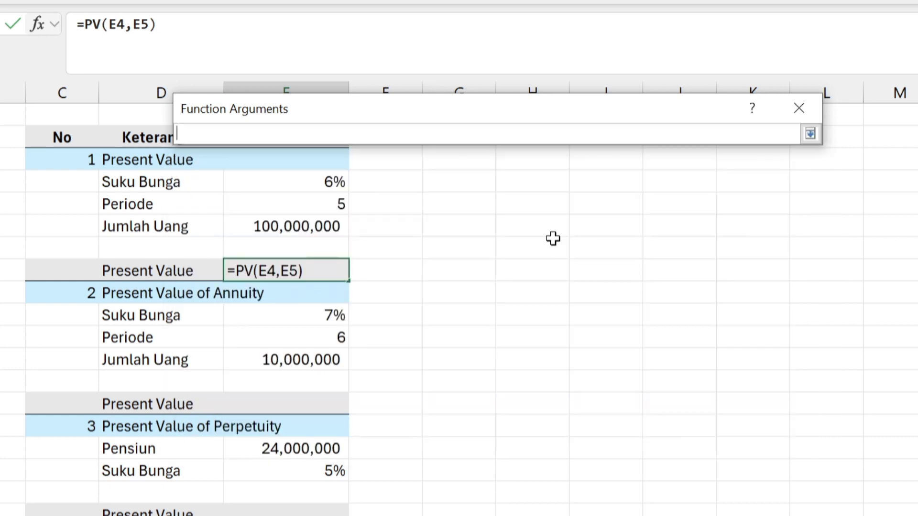
click(337, 231)
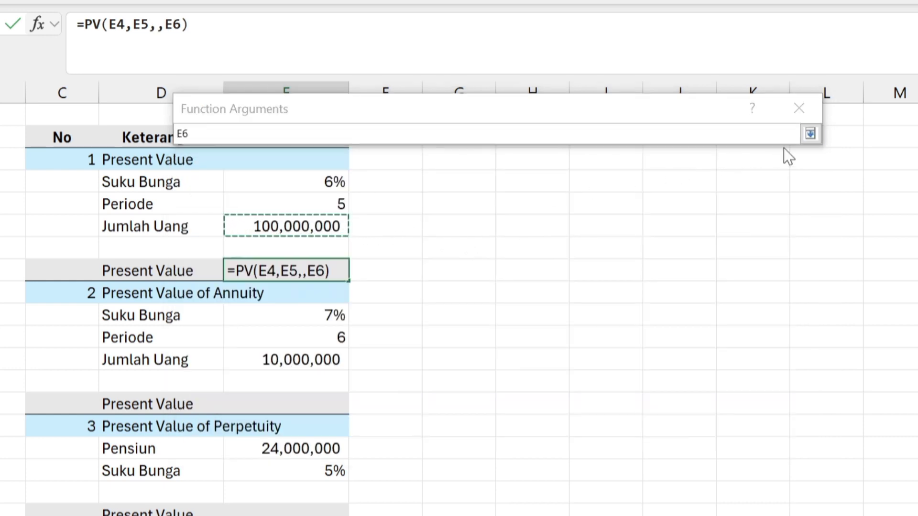
click(811, 134)
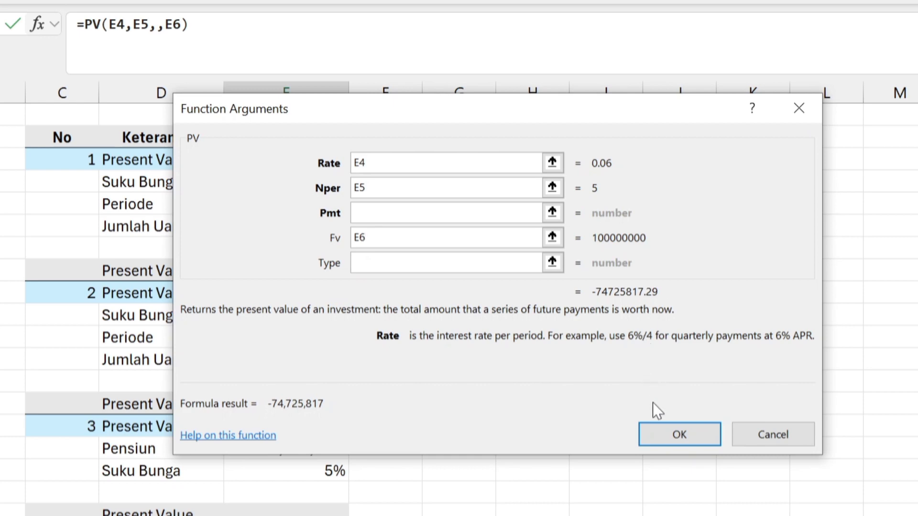
click(672, 435)
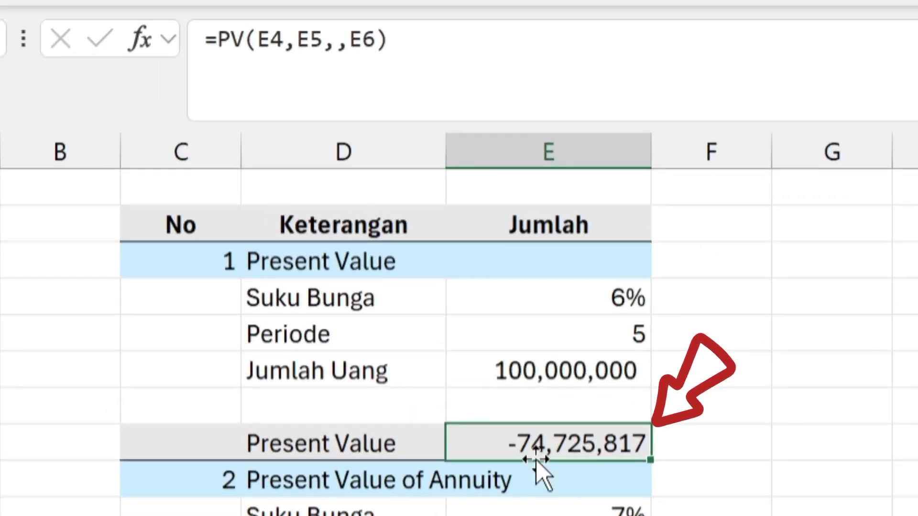
- Wrap the PV formula in E8 in the ABS function so it reads =ABS(PV(E4,E5,,E6))
click(228, 42)
key(Left)
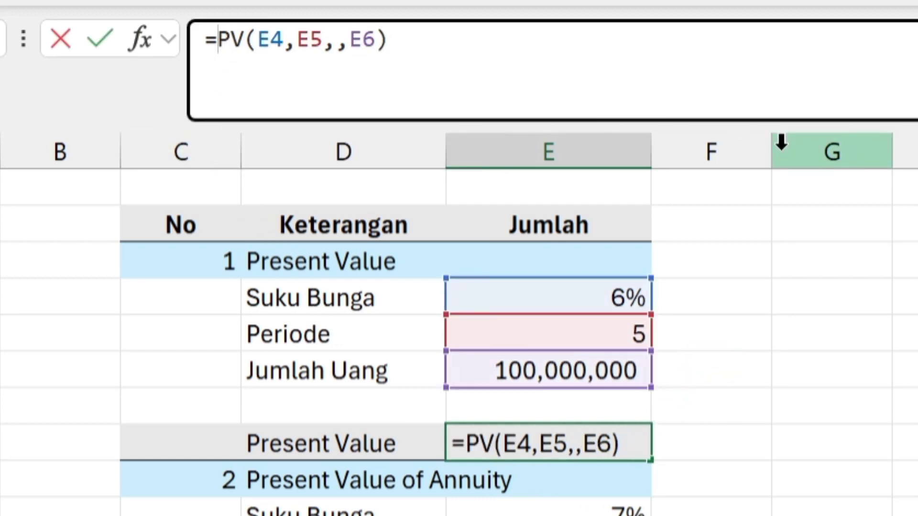
text(AB)
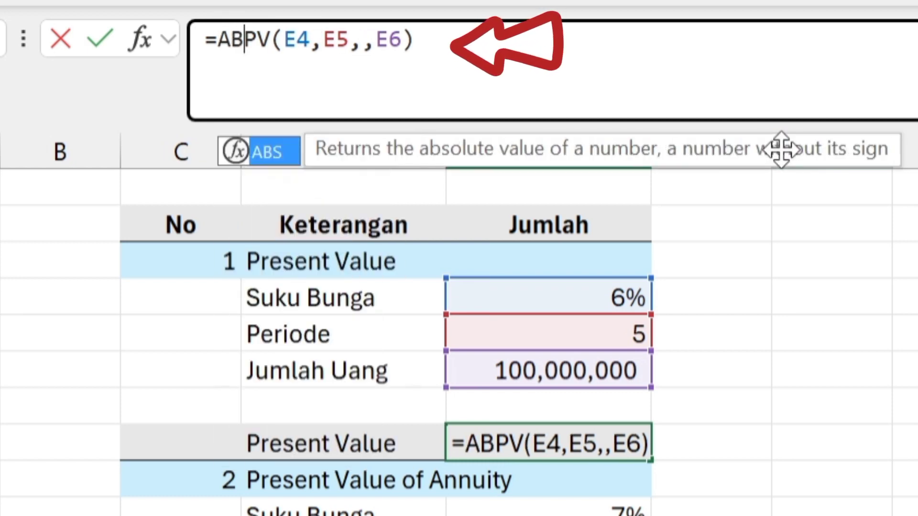
text(S()
key(Right)
key(Right)
key(Right)
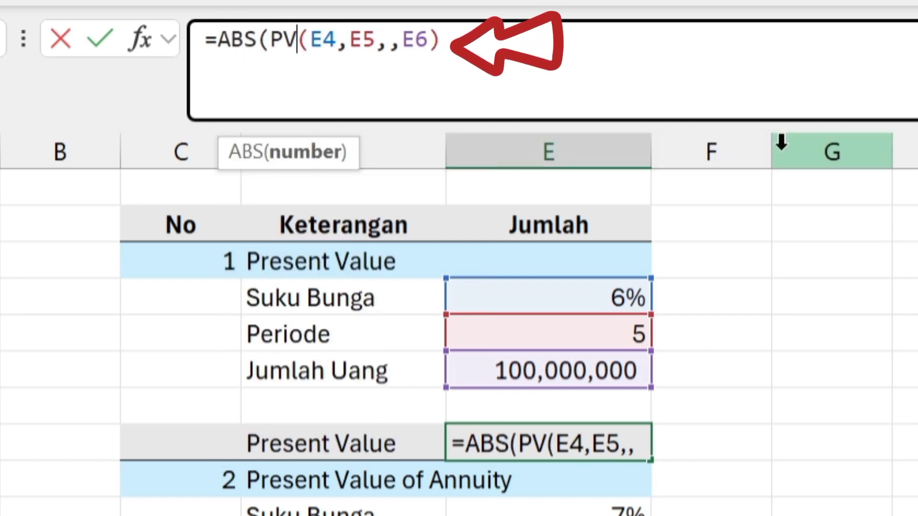
key(Right)
key(Right)
key(Right)
key(Right)
key(Right)
key(Right)
key(Right)
key(Right)
key(Right)
key(Right)
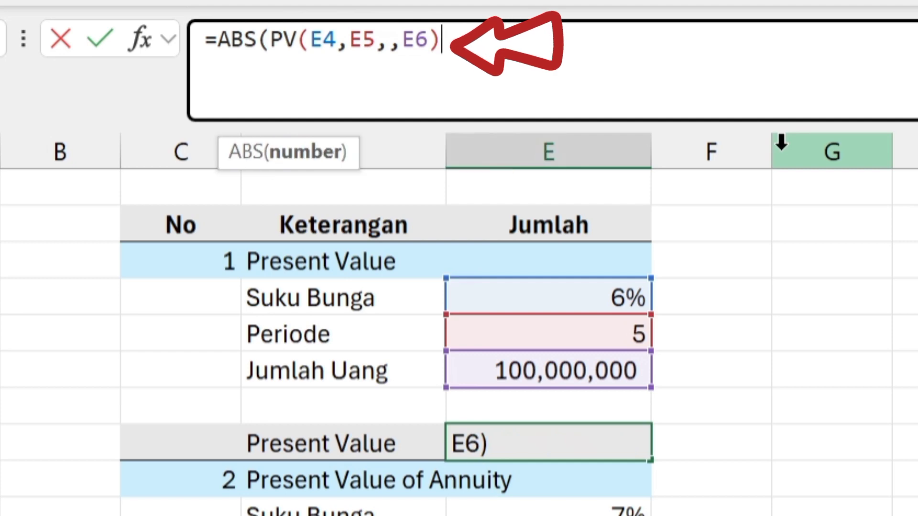
text())
key(Return)
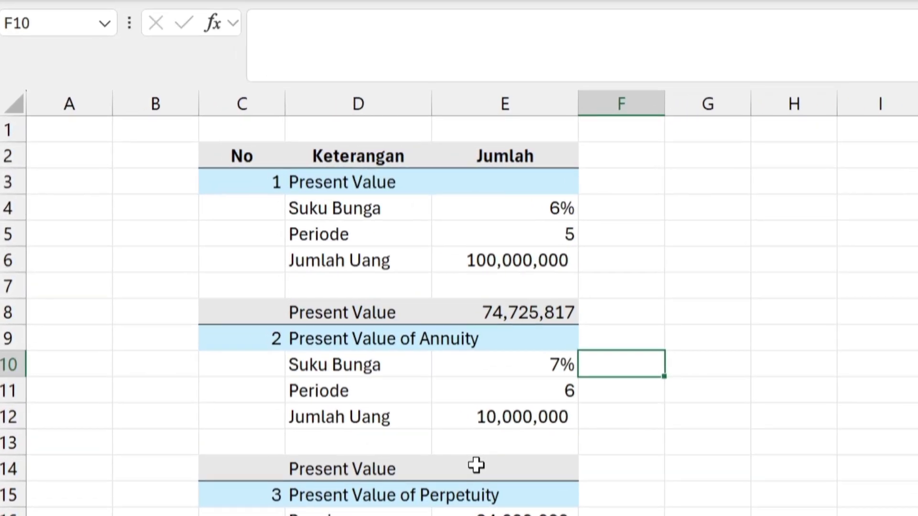
- Start a PV function in the annuity's Present Value cell E14 and open its function arguments
click(480, 469)
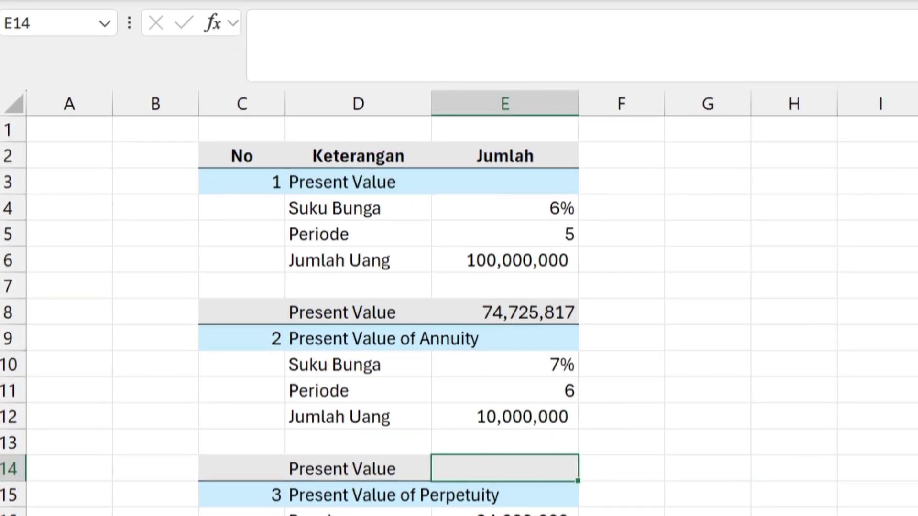
text(=)
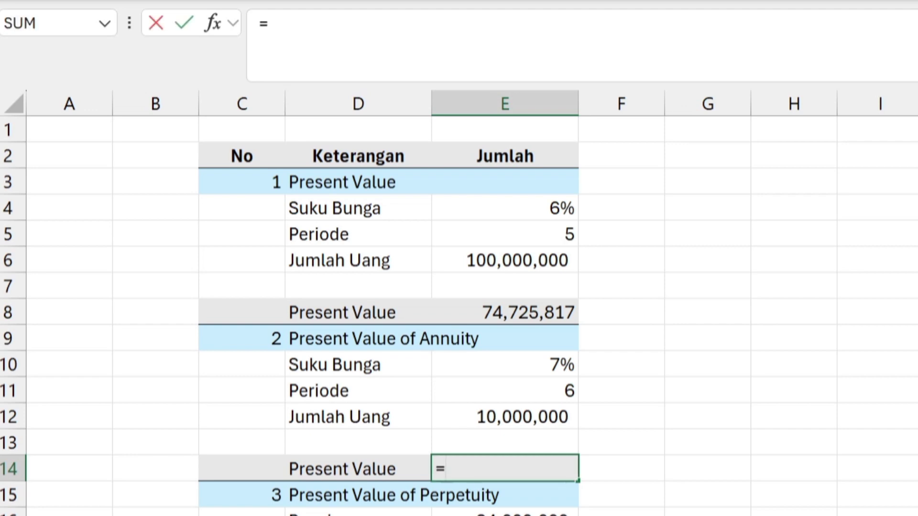
text(pv)
key(Tab)
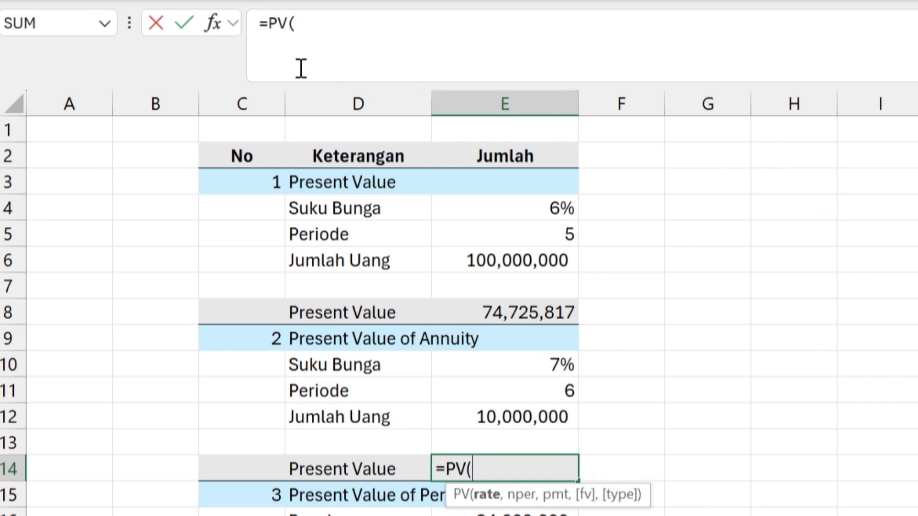
click(218, 28)
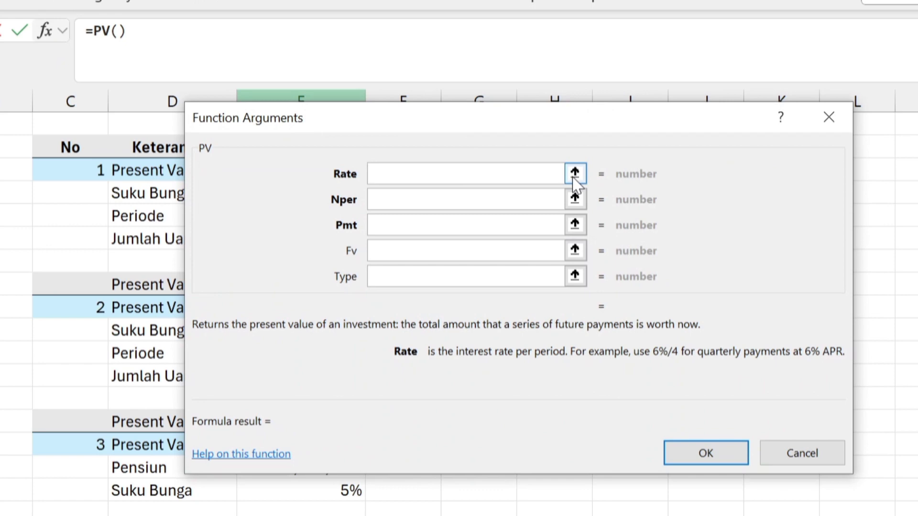
- Set the annuity PV function's Rate to E10 and Nper to E11
click(575, 173)
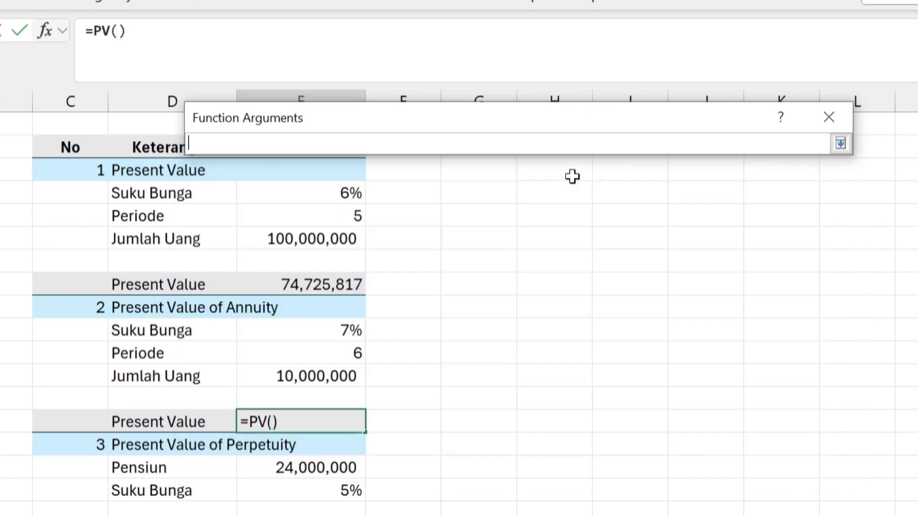
click(311, 332)
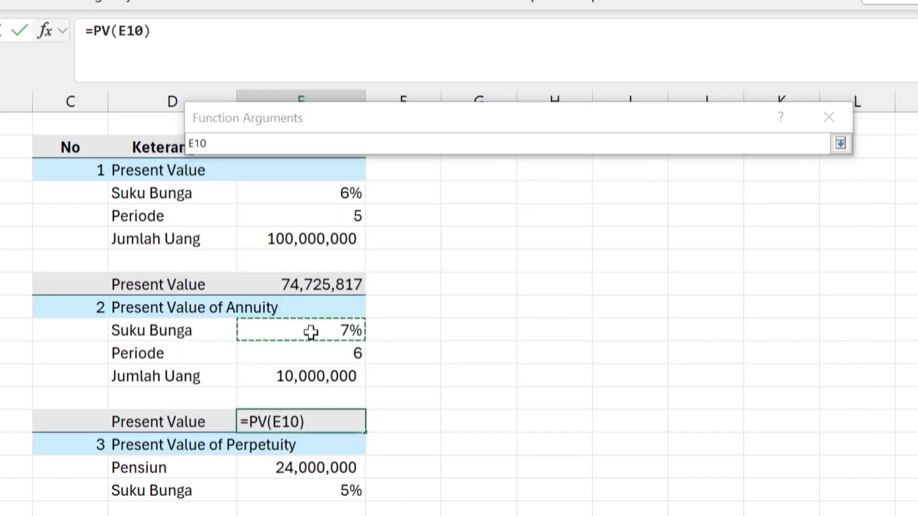
click(841, 143)
click(575, 199)
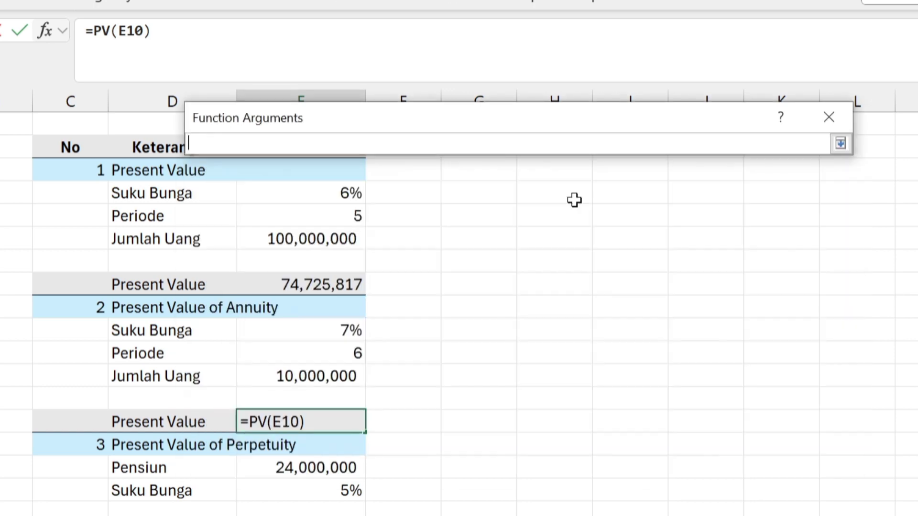
click(351, 354)
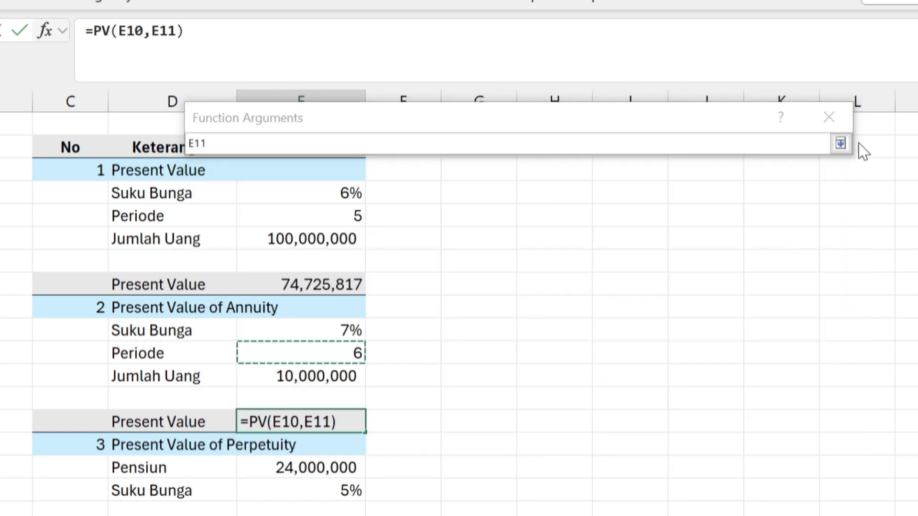
click(841, 144)
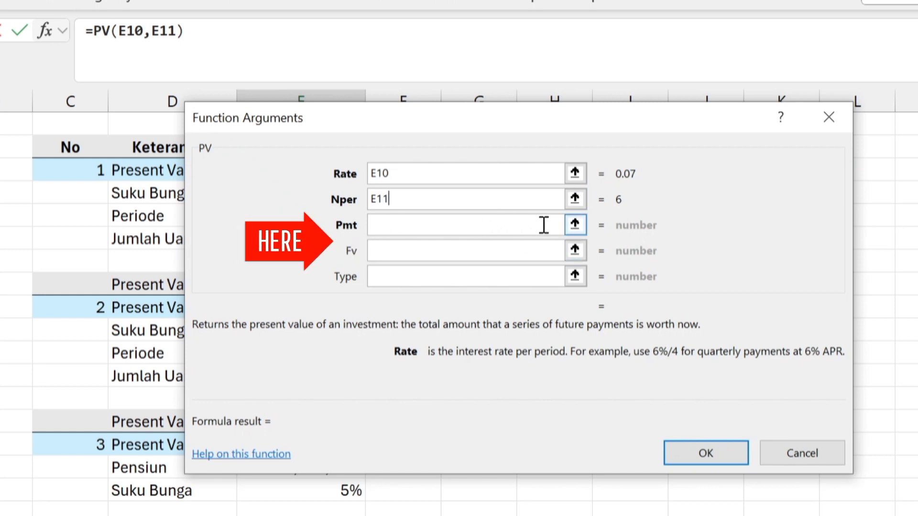
- Set Pmt to the money amount in E12, leave Fv and Type empty, and complete the PV formula in E14
click(575, 225)
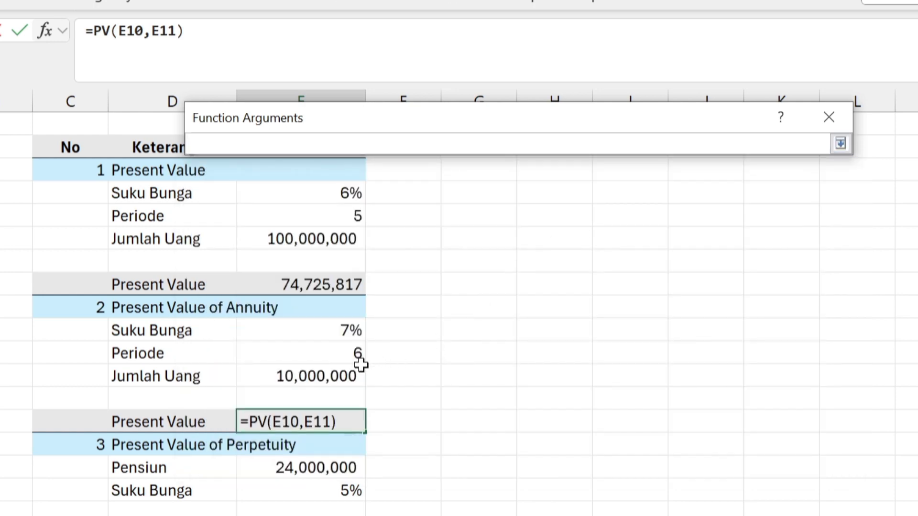
click(361, 365)
click(841, 144)
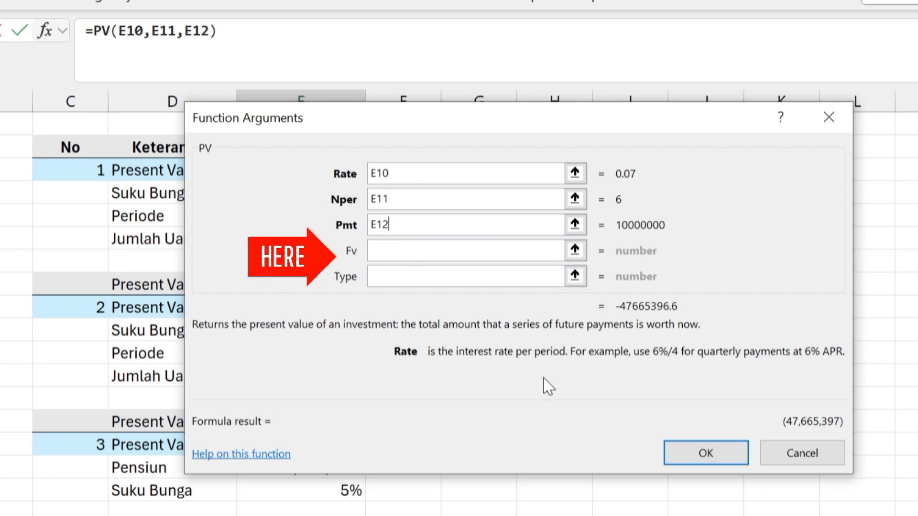
click(696, 449)
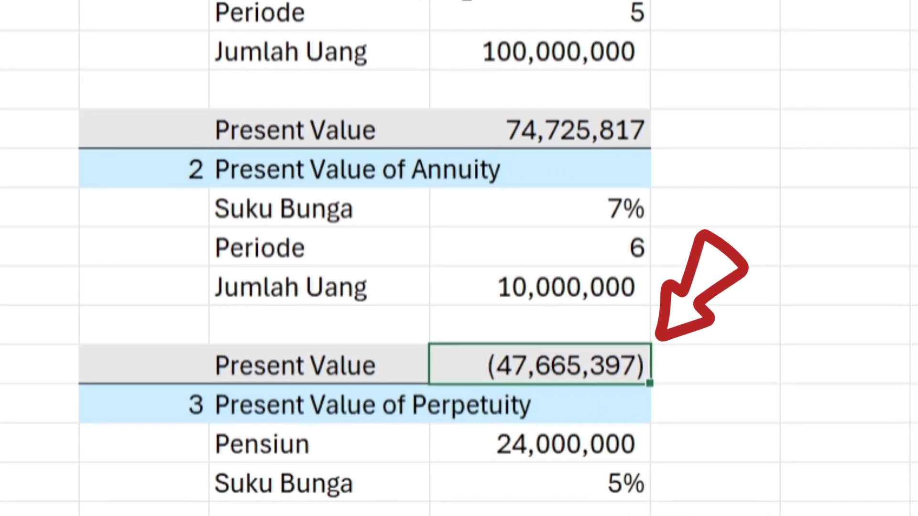
- Wrap the annuity's PV formula in E14 in the ABS function so it reads =ABS(PV(E10,E11,E12))
click(340, 2)
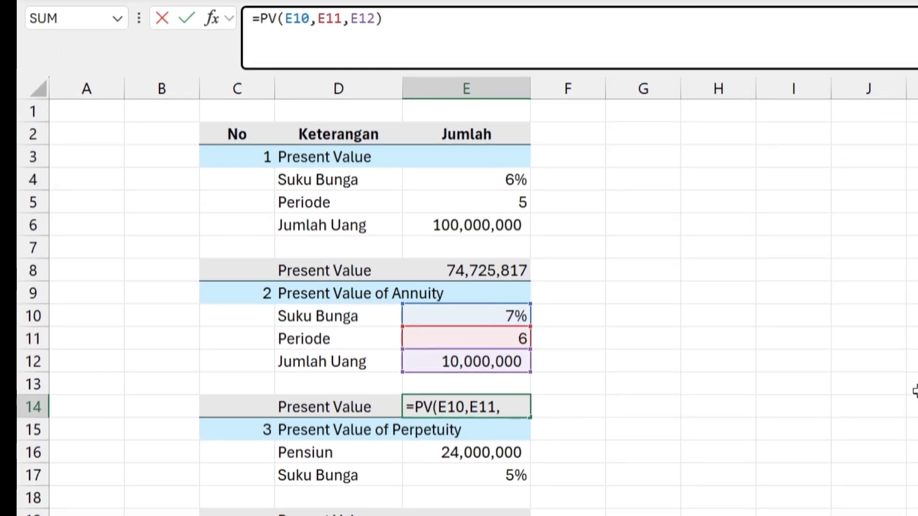
text(abs)
key(Tab)
key(Right)
key(Right)
key(Right)
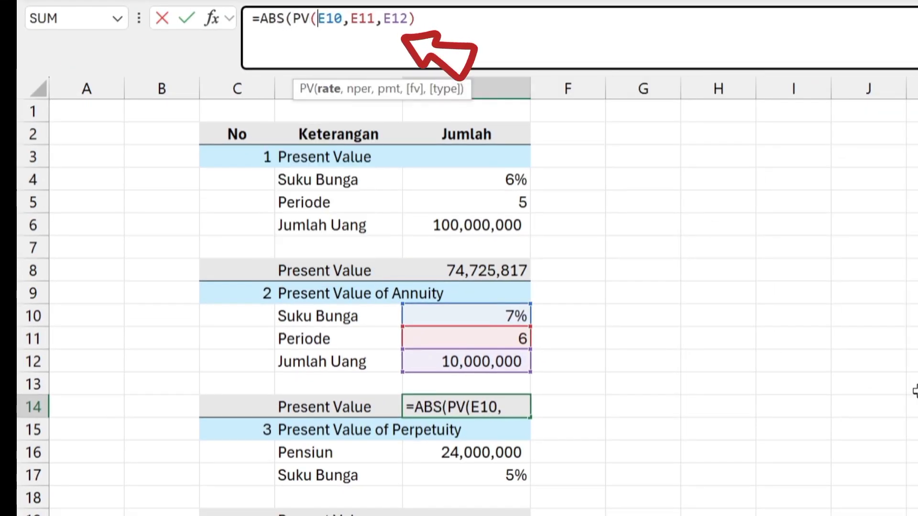
key(Right)
key(Right)
key(Right)
key(Right)
key(Right)
key(Right)
key(Right)
key(Right)
key(Right)
key(Right)
key(Right)
key(Right)
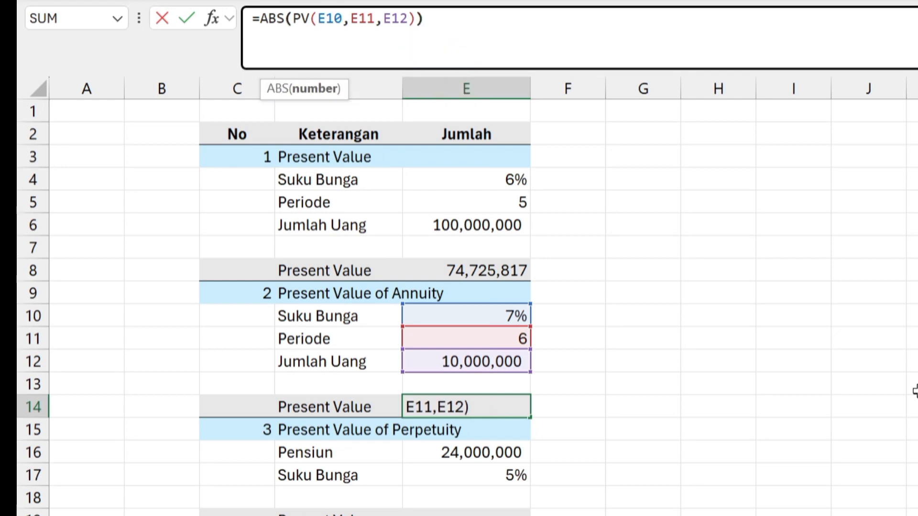
key(Return)
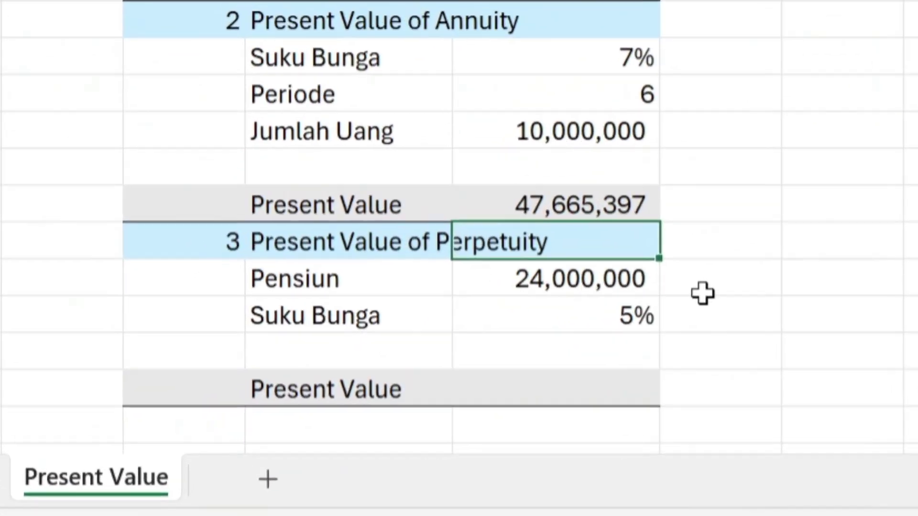
- Calculate the perpetuity's Present Value in E19 by dividing the pension amount by the interest rate with the formula =E16/E17
click(460, 357)
click(783, 380)
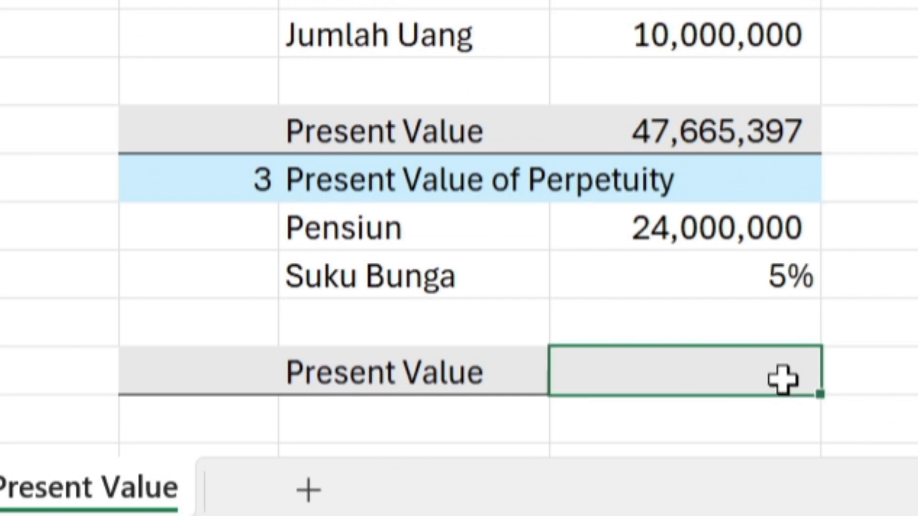
drag(495, 234, 587, 235)
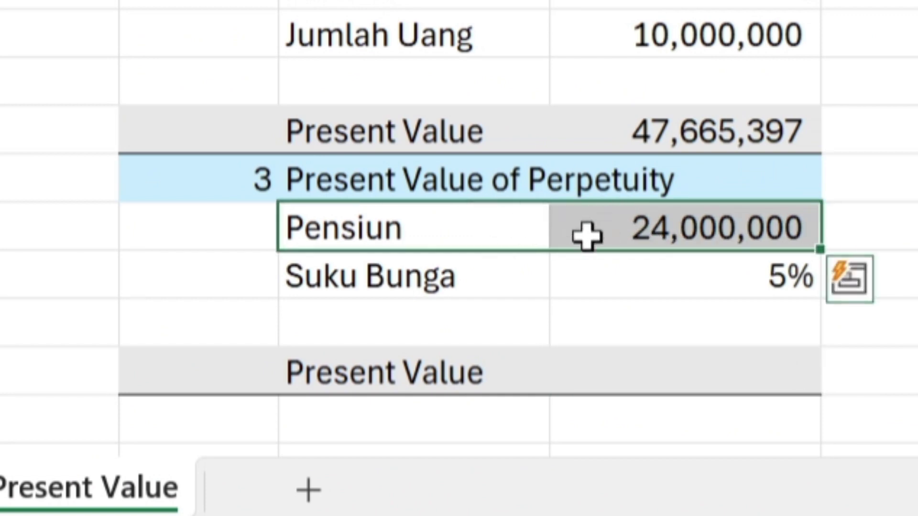
drag(454, 270, 689, 289)
click(722, 361)
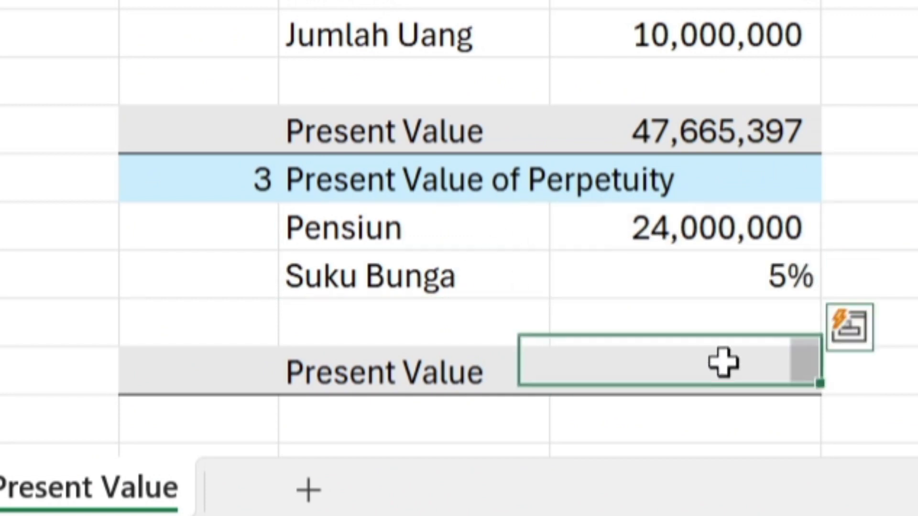
text(=)
key(Up)
key(Up)
key(Up)
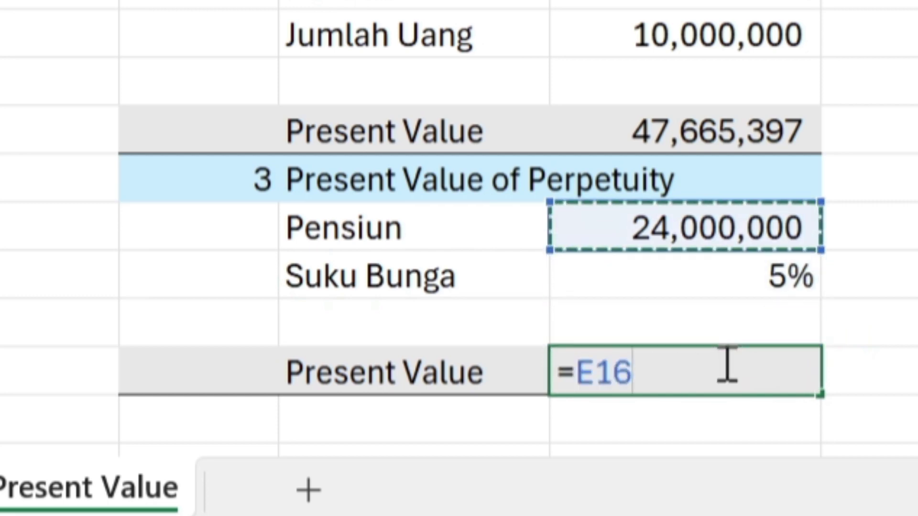
text(/)
key(Up)
key(Up)
key(Return)
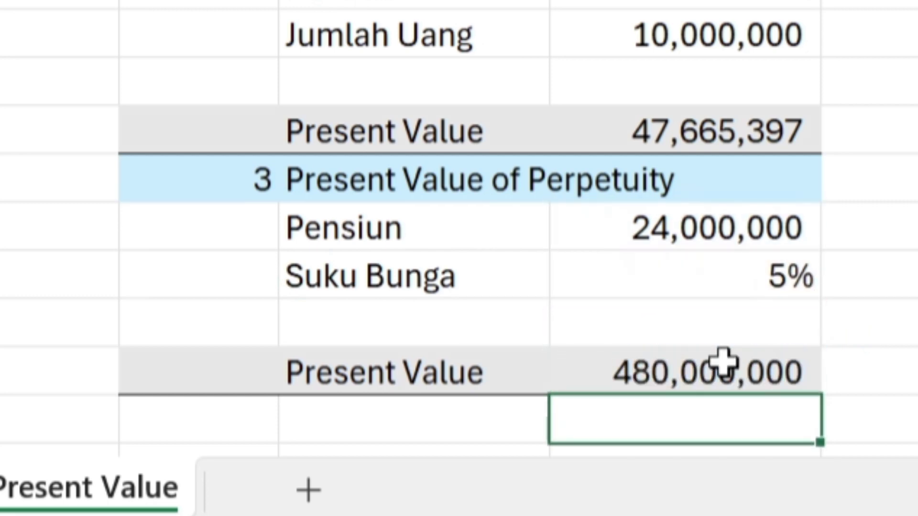